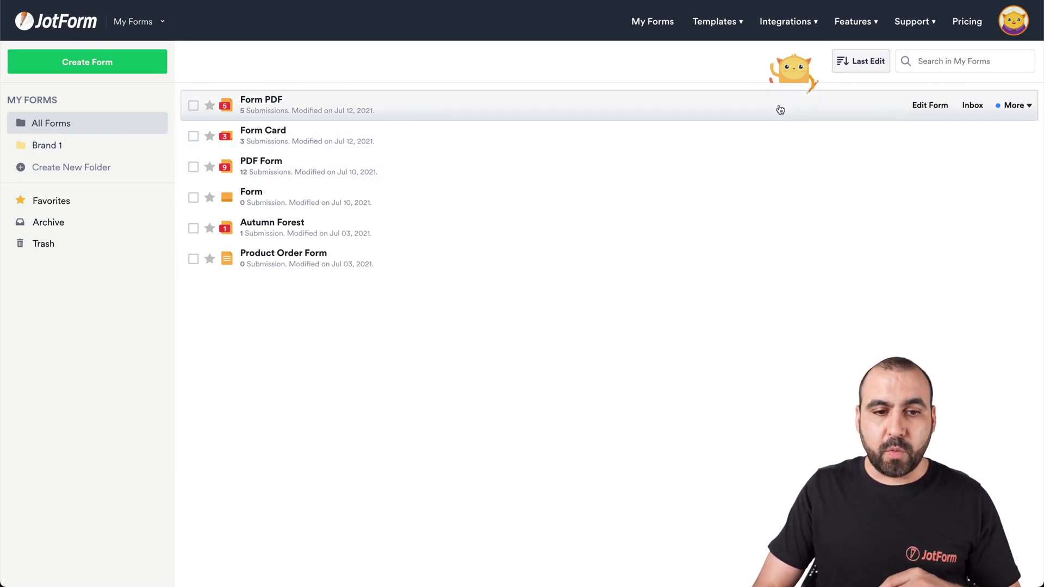
From the Form PDF reports, start a new Visual Report Builder report sourced from imported data
{"action": "left_click", "coordinate": [781, 110]}
{"action": "left_click", "coordinate": [1017, 108]}
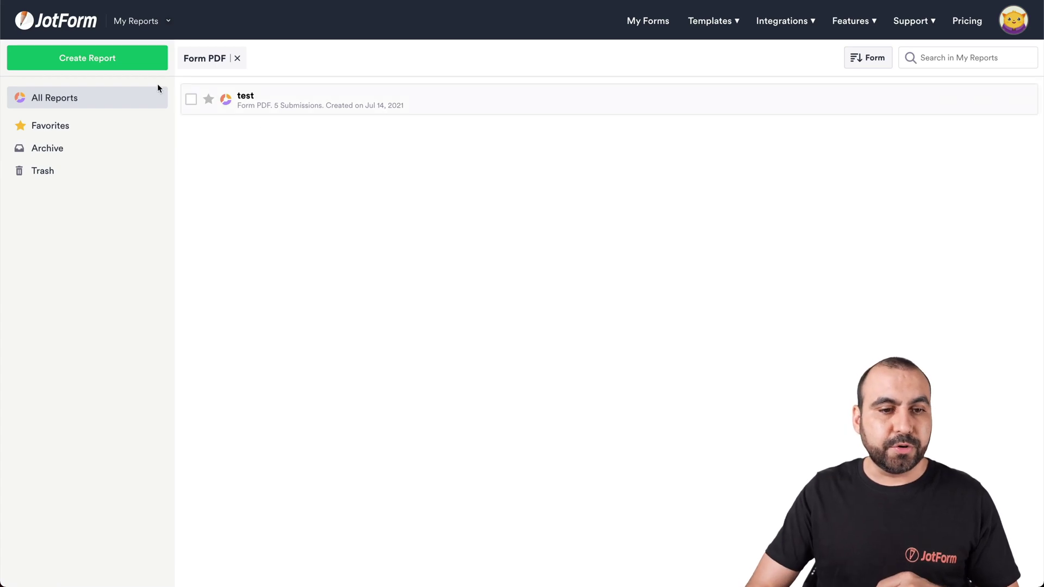
{"action": "left_click", "coordinate": [124, 64]}
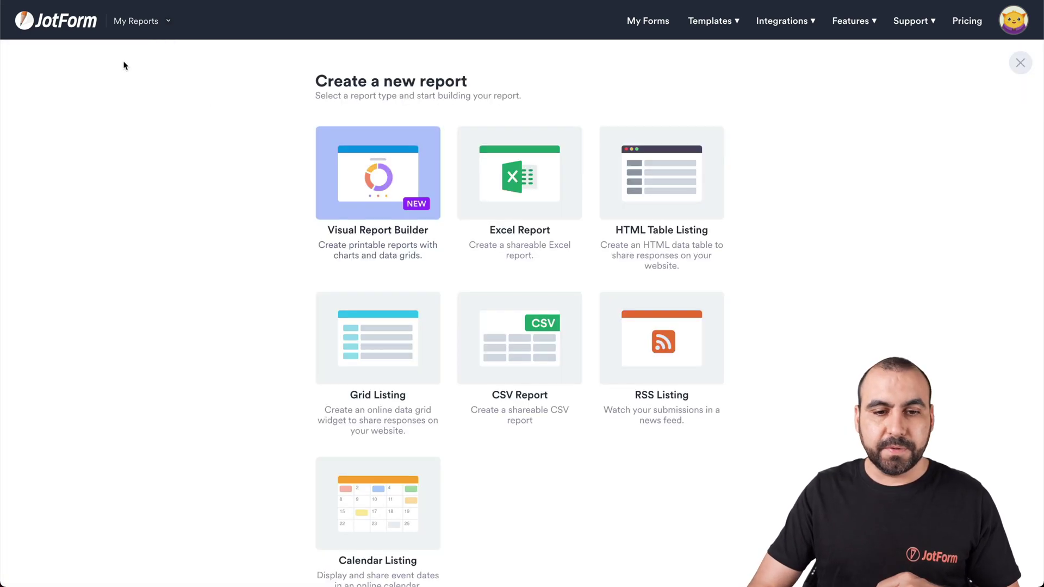
{"action": "left_click", "coordinate": [382, 178]}
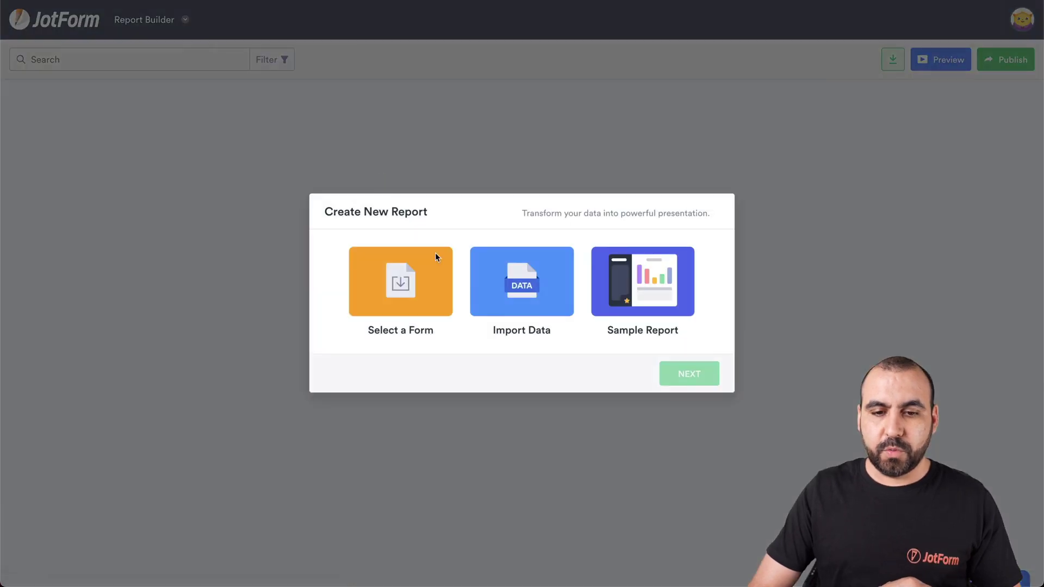
{"action": "left_click", "coordinate": [521, 270]}
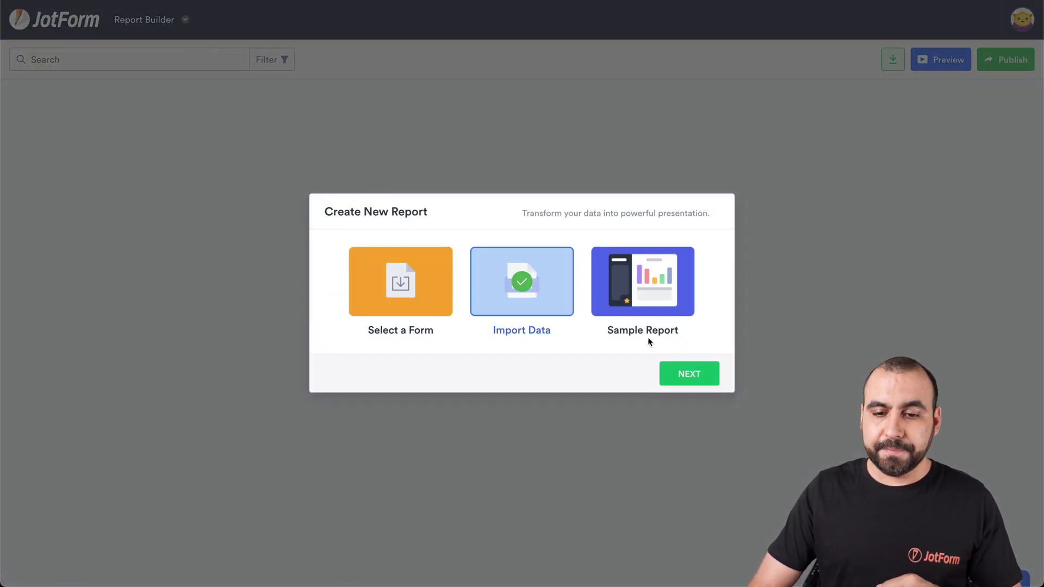
{"action": "left_click", "coordinate": [685, 374]}
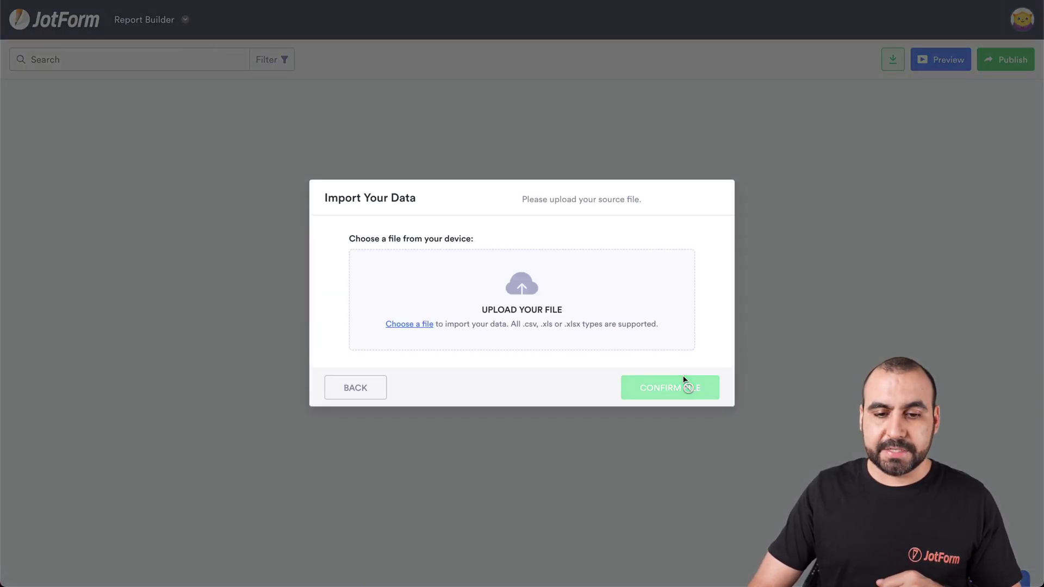
Upload report.xlsx as the data file and continue to column mapping
{"action": "left_click", "coordinate": [527, 294]}
{"action": "left_click", "coordinate": [410, 215]}
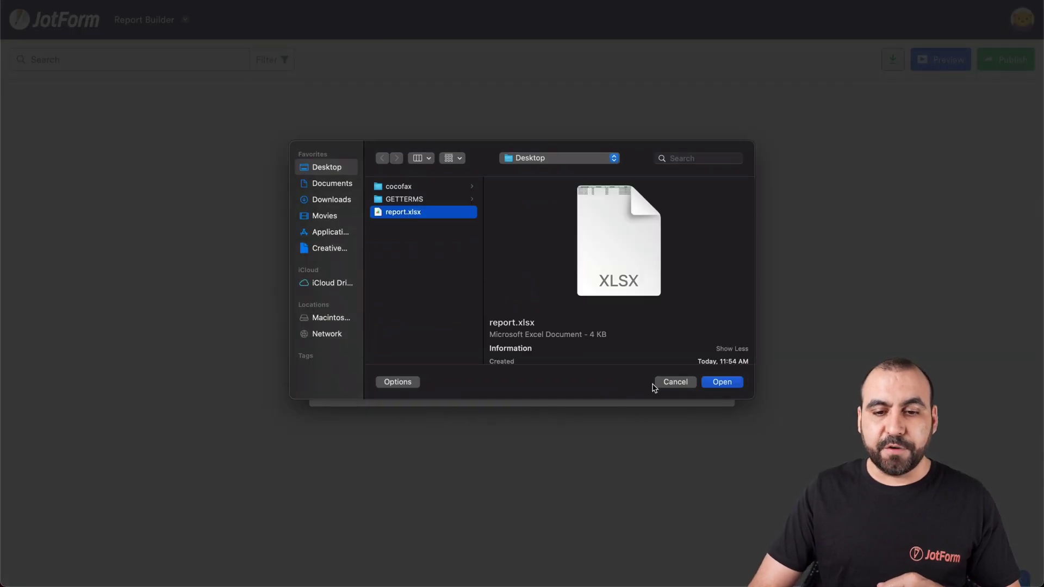
{"action": "left_click", "coordinate": [723, 382]}
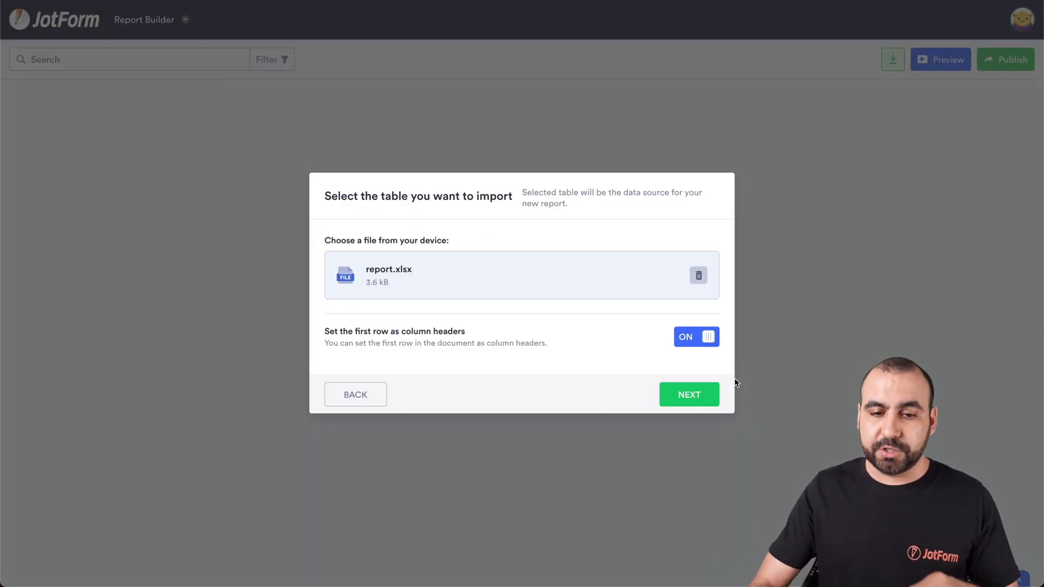
{"action": "left_click", "coordinate": [673, 392]}
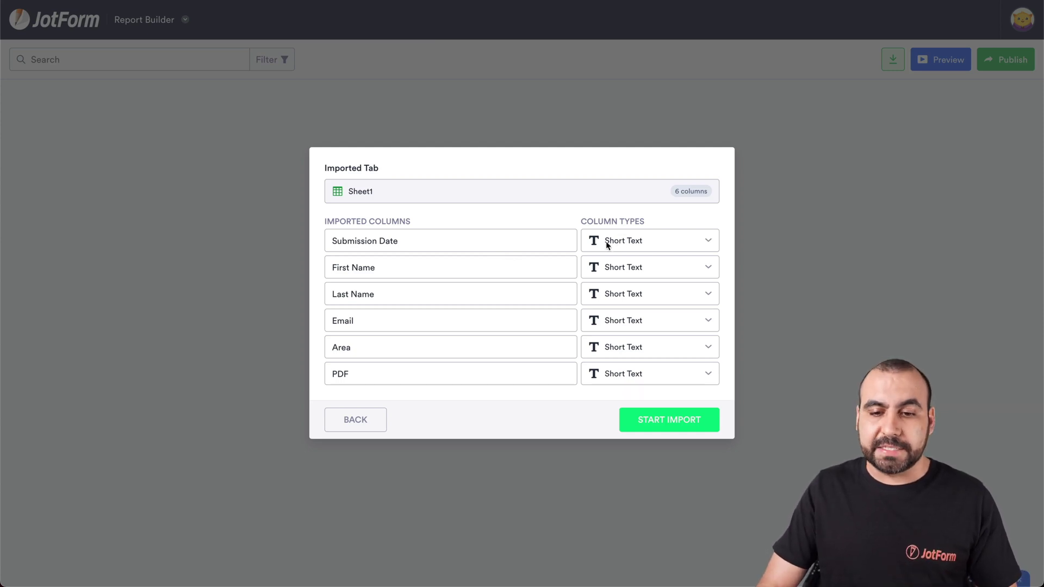
Keep Short Text as the Submission Date column type and import the Sheet1 data
{"action": "left_click", "coordinate": [642, 250]}
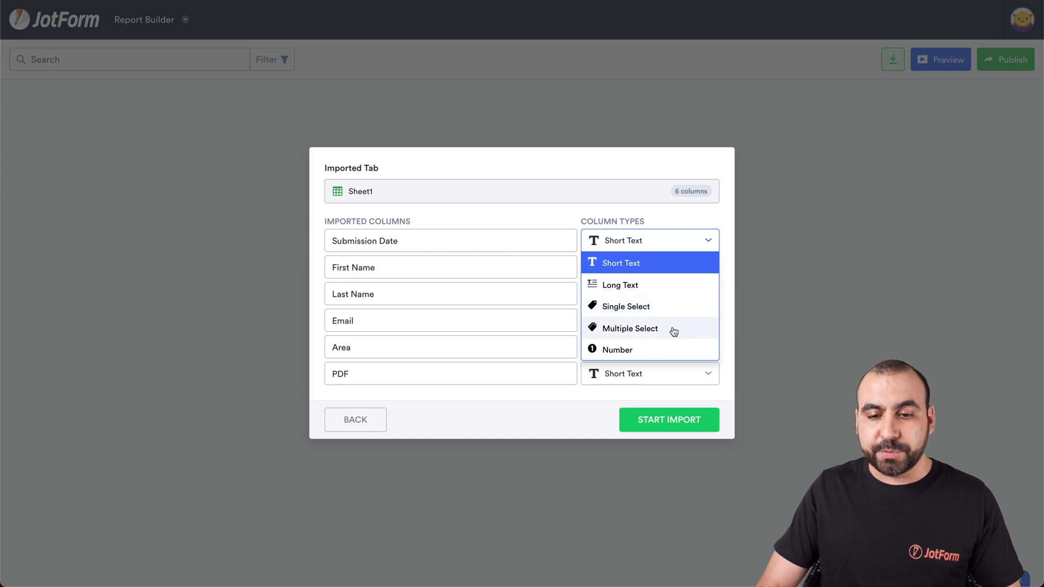
{"action": "left_click", "coordinate": [523, 421]}
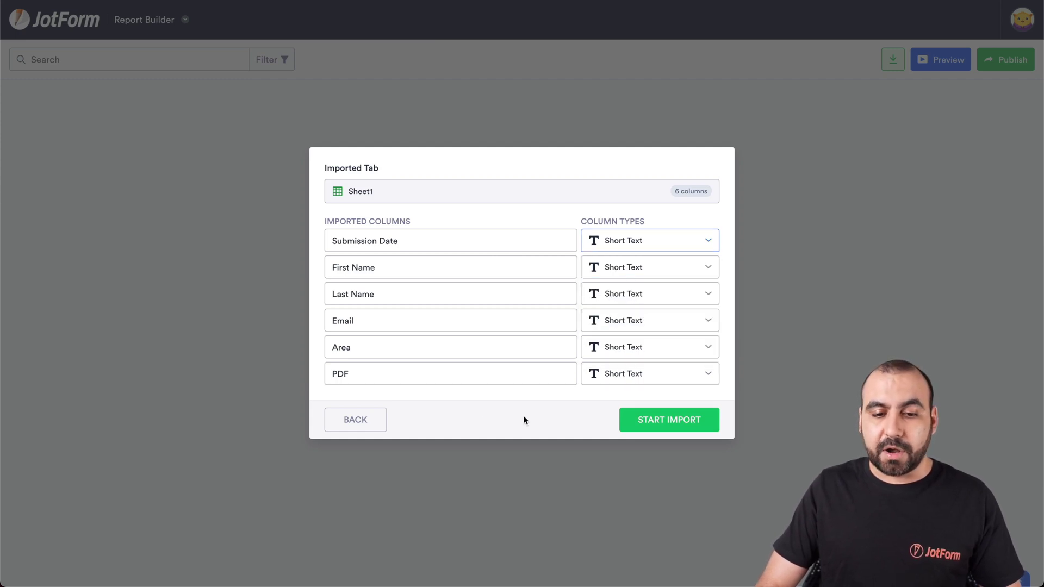
{"action": "left_click", "coordinate": [661, 425]}
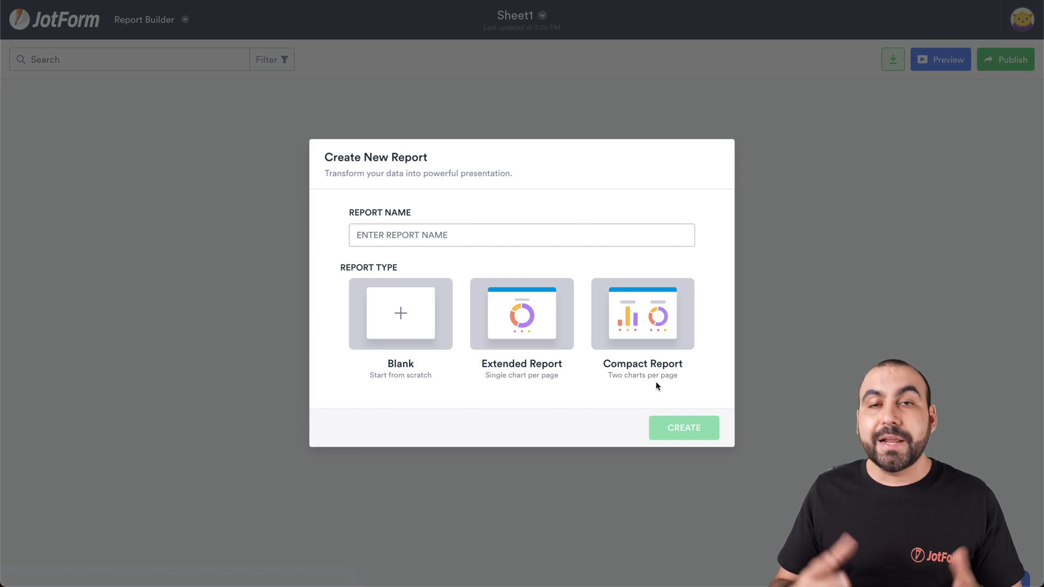
Create a Compact Report named 'Report for Video'
{"action": "left_click", "coordinate": [422, 231]}
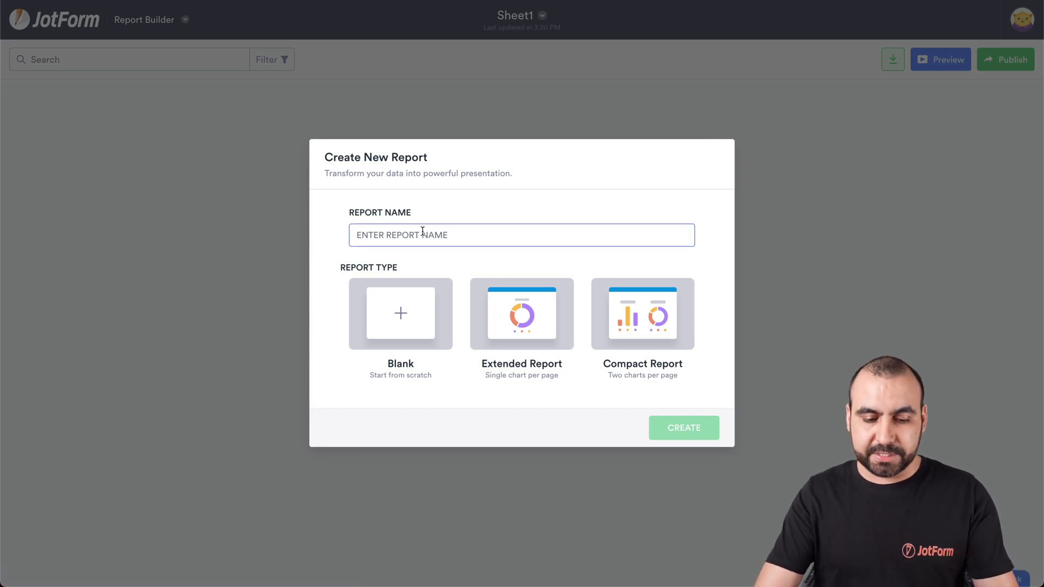
{"action": "type", "text": "Report for Video"}
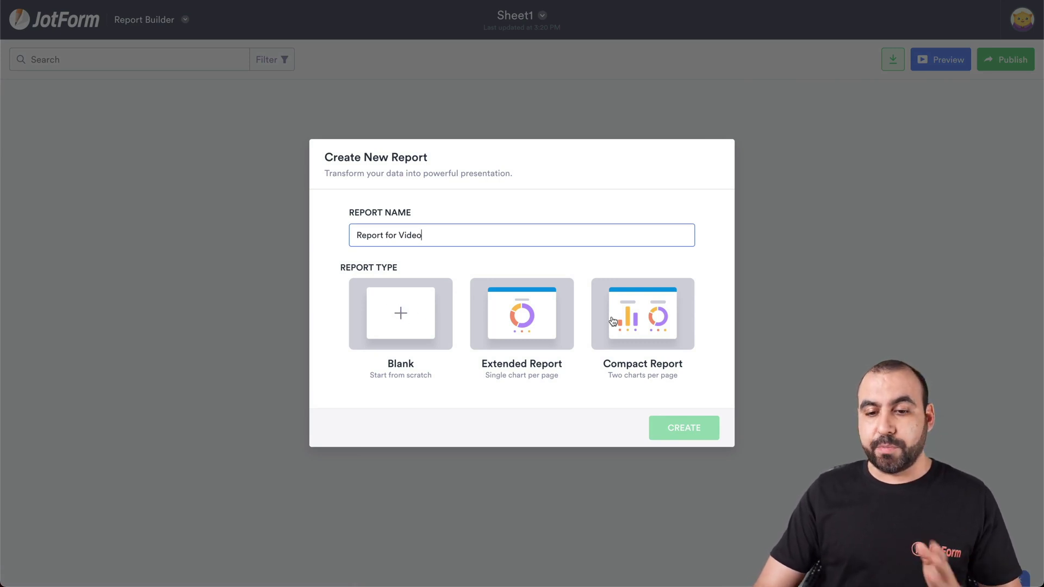
{"action": "left_click", "coordinate": [661, 337]}
{"action": "left_click", "coordinate": [686, 428]}
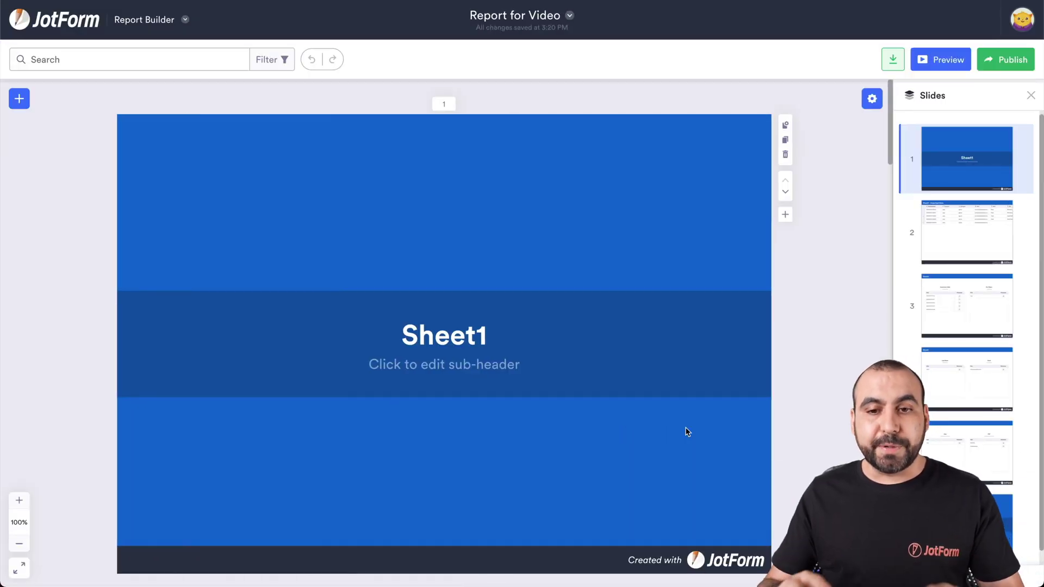
On slide 3, open the chart settings of the Submission Date table
{"action": "scroll", "coordinate": [687, 433], "scroll_direction": "down", "scroll_amount": 8}
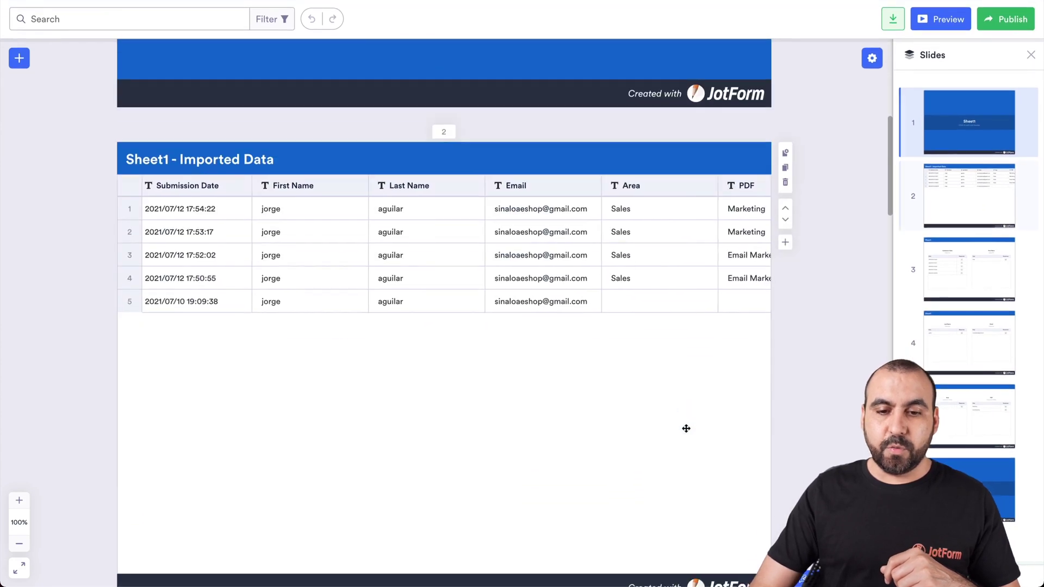
{"action": "scroll", "coordinate": [682, 431], "scroll_direction": "down", "scroll_amount": 1}
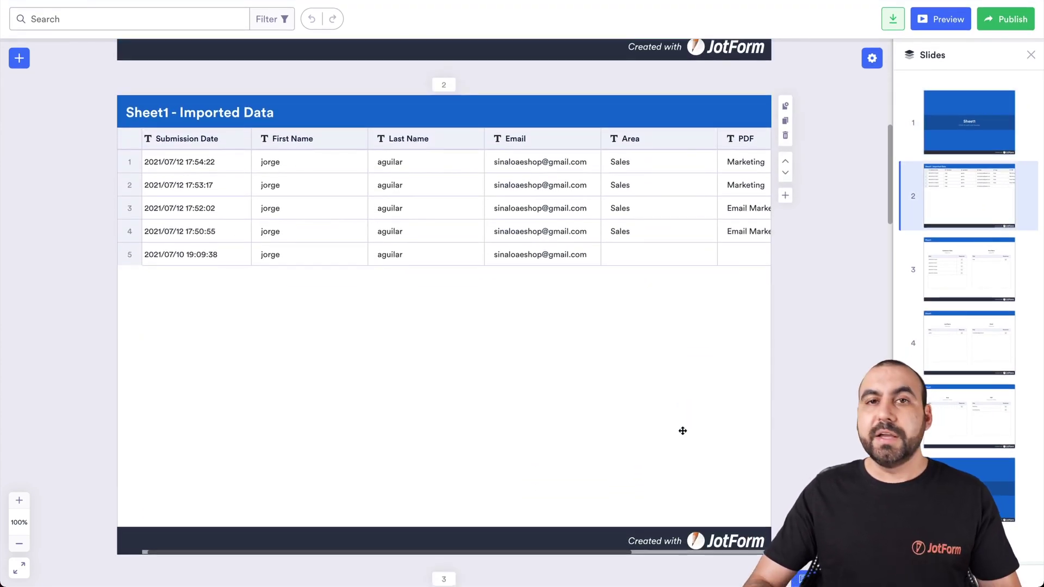
{"action": "scroll", "coordinate": [682, 431], "scroll_direction": "down", "scroll_amount": 3}
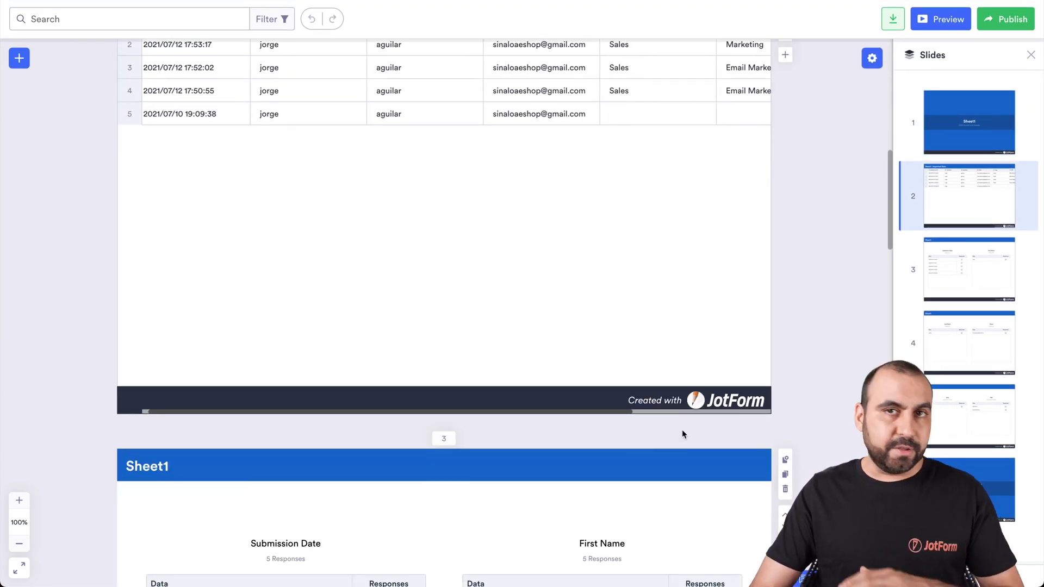
{"action": "scroll", "coordinate": [682, 431], "scroll_direction": "down", "scroll_amount": 3}
{"action": "scroll", "coordinate": [682, 430], "scroll_direction": "down", "scroll_amount": 4}
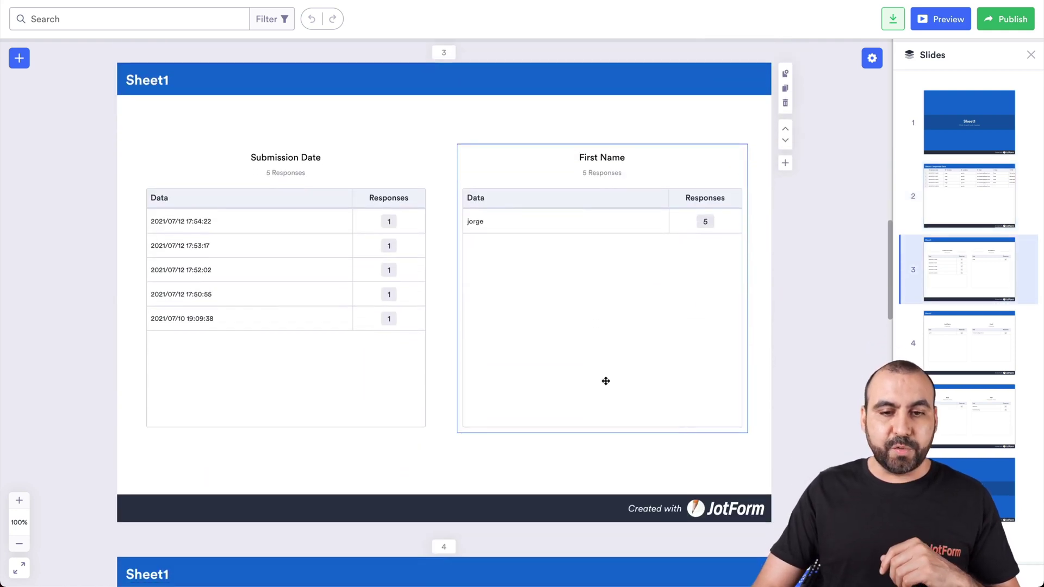
{"action": "left_click", "coordinate": [287, 161]}
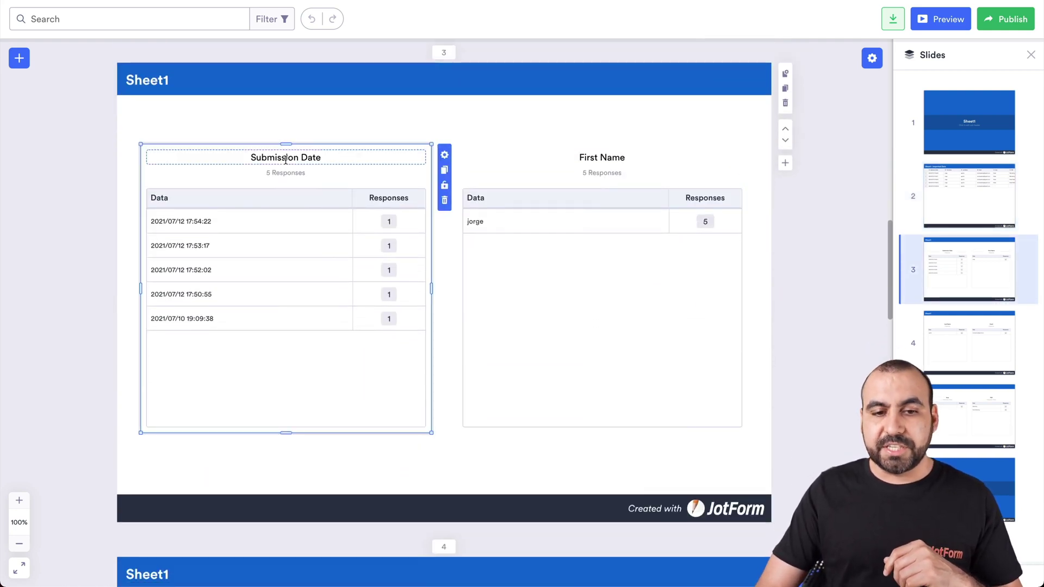
{"action": "left_click", "coordinate": [446, 155]}
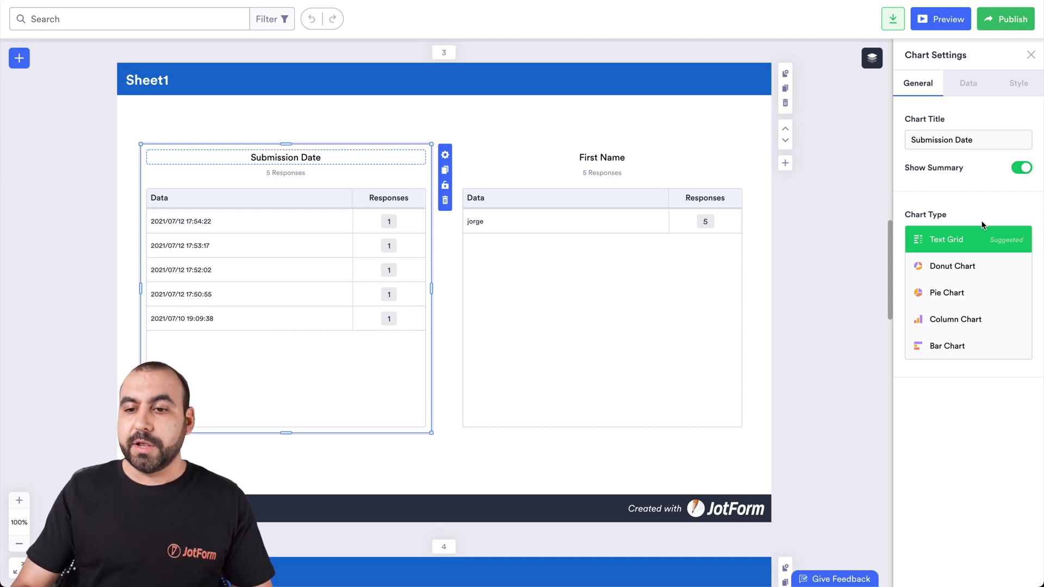
Try donut, pie and column types, settling on a horizontal bar chart for Submission Date
{"action": "left_click", "coordinate": [973, 273]}
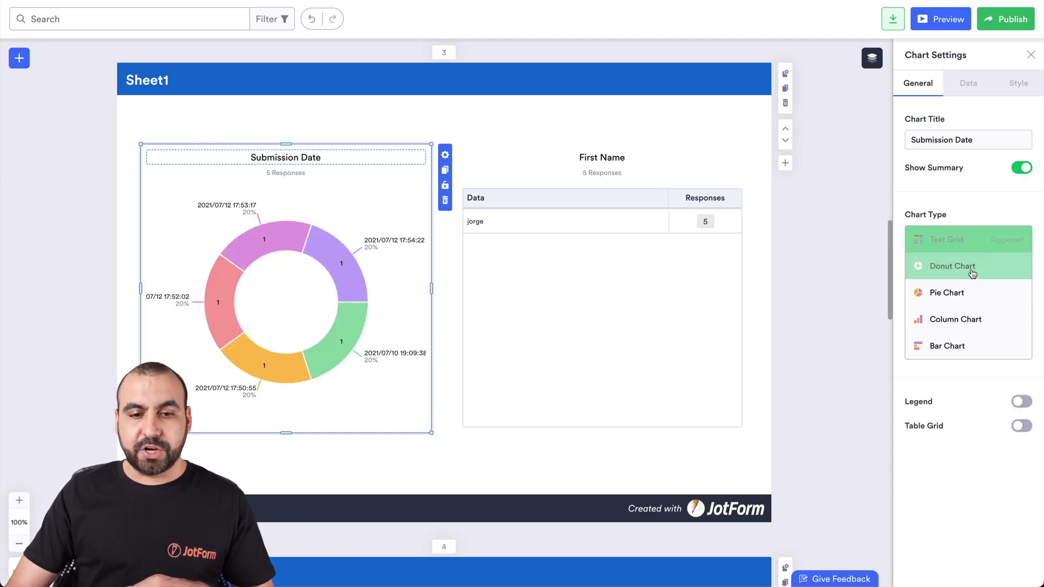
{"action": "left_click", "coordinate": [965, 300]}
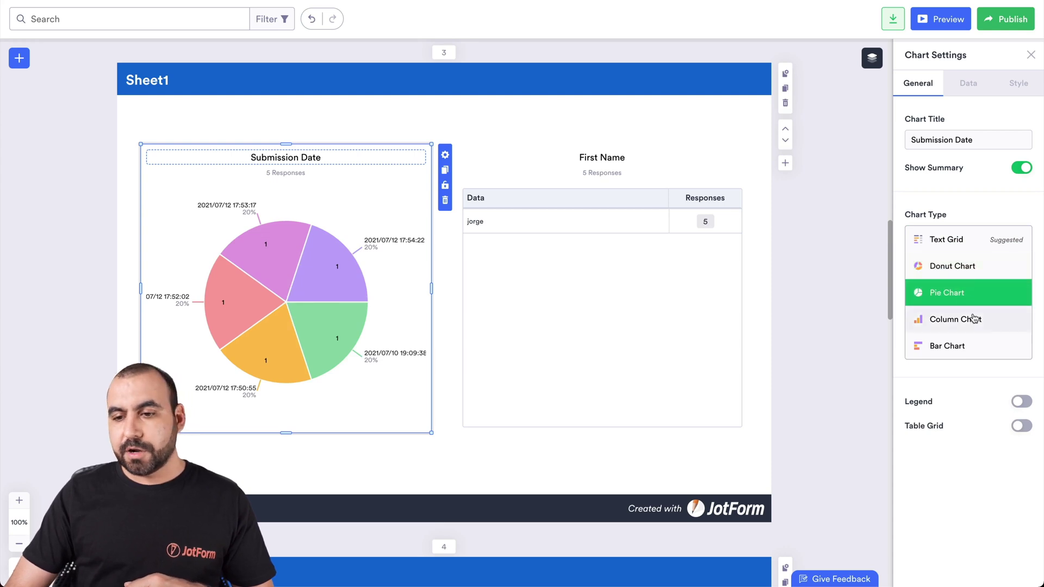
{"action": "left_click", "coordinate": [967, 325]}
{"action": "left_click", "coordinate": [954, 359]}
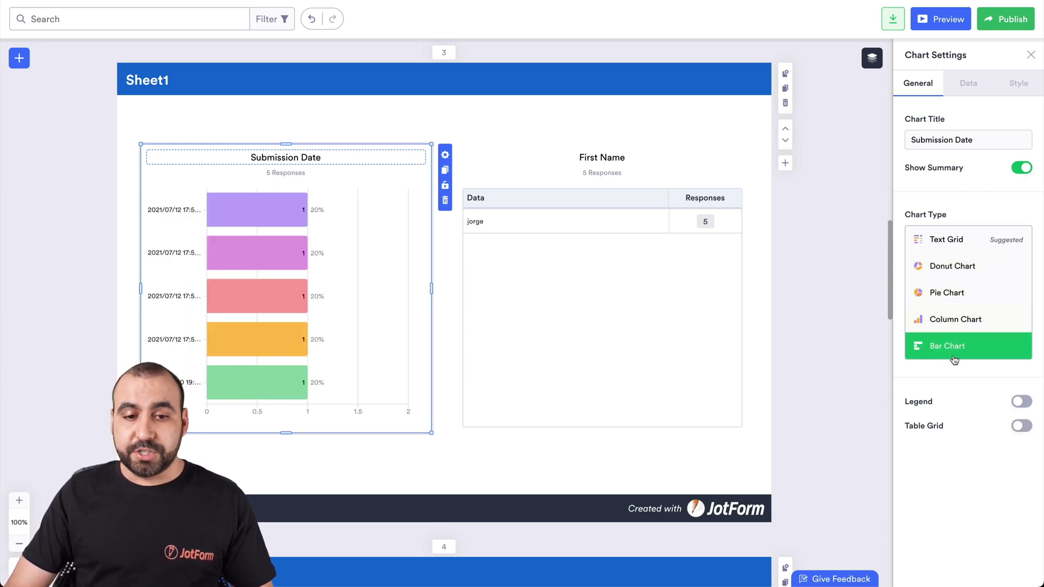
{"action": "left_click", "coordinate": [685, 266]}
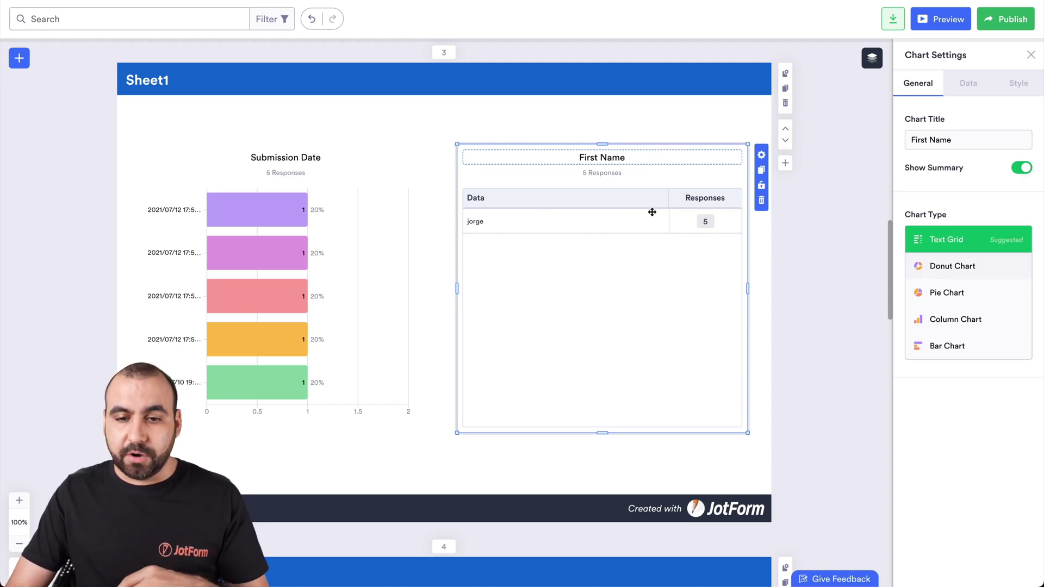
Make First Name a small top-right donut chart titled 'Name', and shrink the Submission Date bar chart
{"action": "left_click", "coordinate": [949, 271]}
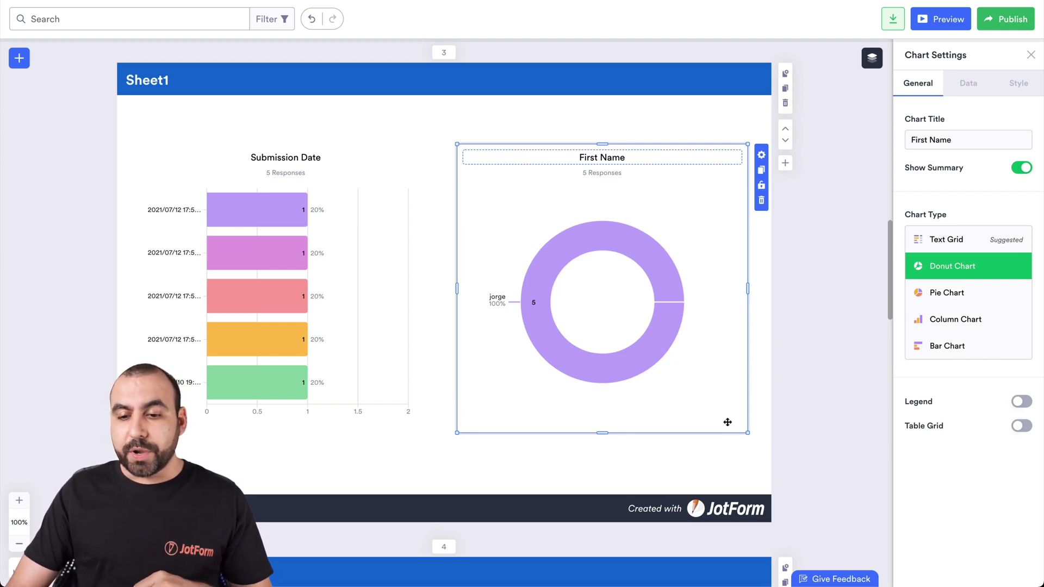
{"action": "left_click_drag", "start_coordinate": [745, 432], "coordinate": [610, 302]}
{"action": "left_click_drag", "start_coordinate": [530, 157], "coordinate": [676, 134]}
{"action": "triple_click", "coordinate": [676, 134]}
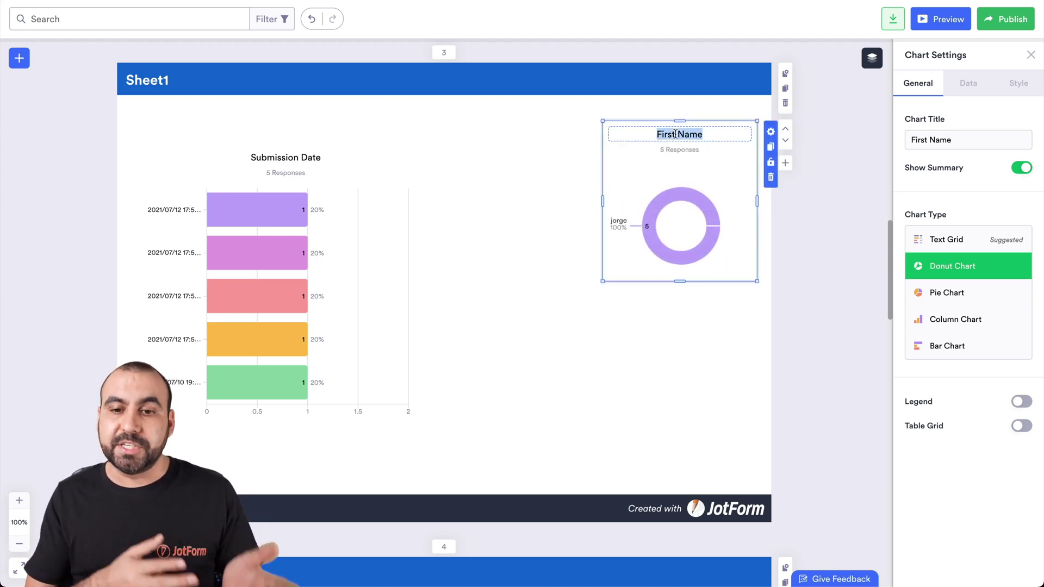
{"action": "type", "text": "Name"}
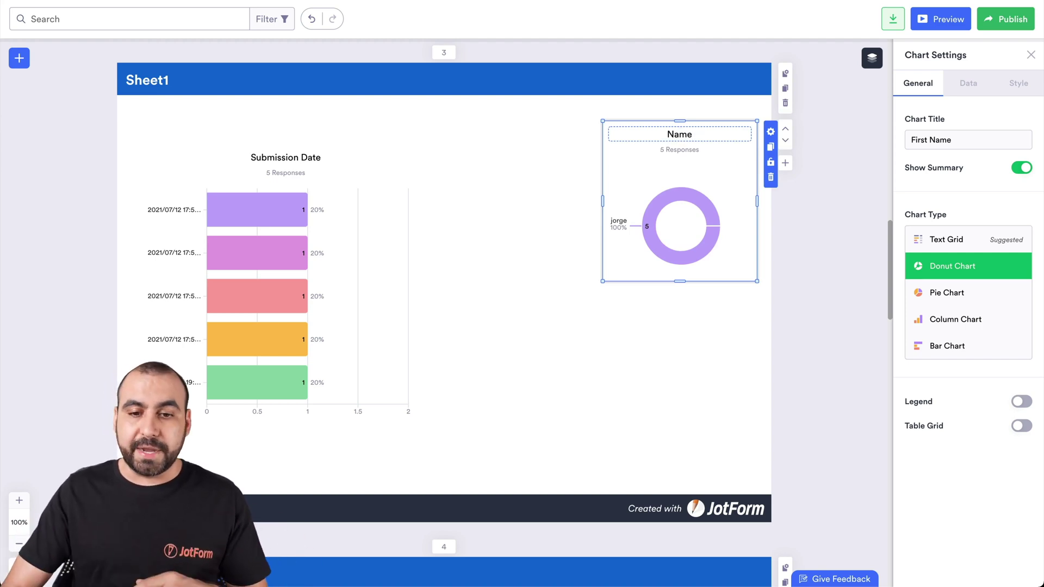
{"action": "left_click", "coordinate": [365, 330]}
{"action": "left_click_drag", "start_coordinate": [432, 433], "coordinate": [327, 286]}
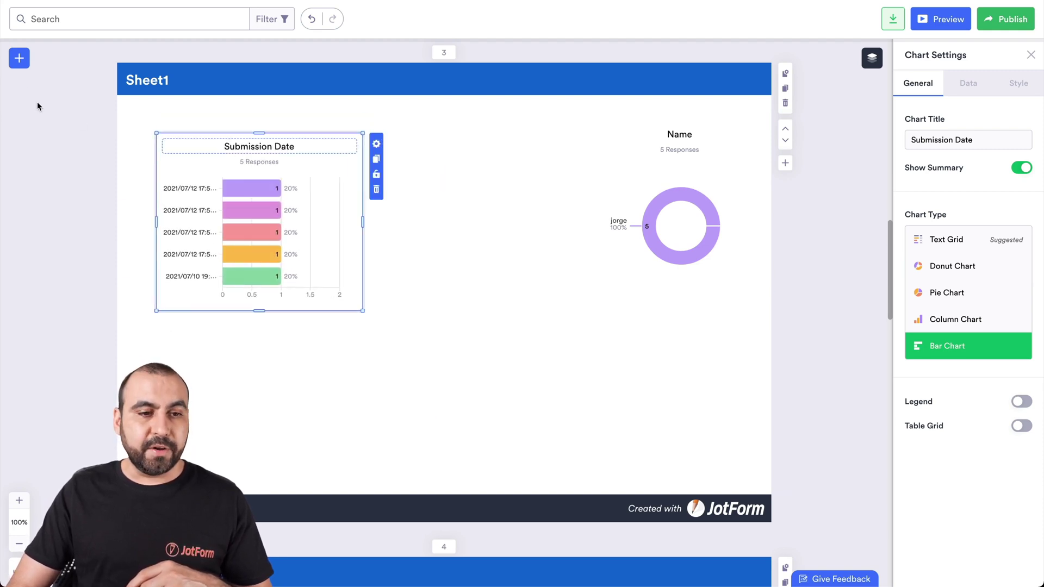
Add a Submission Date column chart beside the bar chart
{"action": "left_click", "coordinate": [19, 60]}
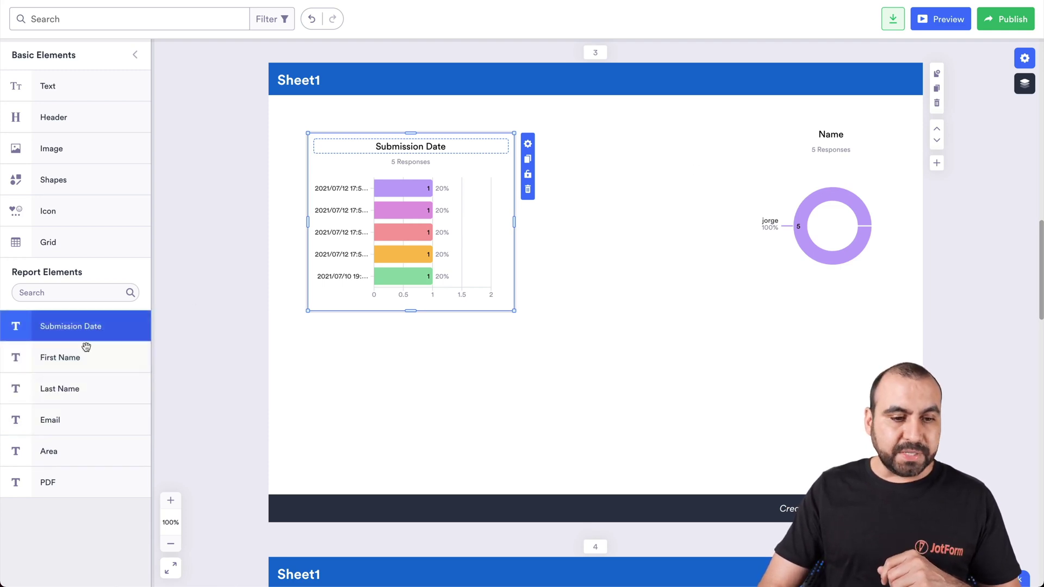
{"action": "left_click", "coordinate": [109, 324]}
{"action": "left_click_drag", "start_coordinate": [287, 226], "coordinate": [534, 407]}
{"action": "left_click_drag", "start_coordinate": [591, 453], "coordinate": [524, 284]}
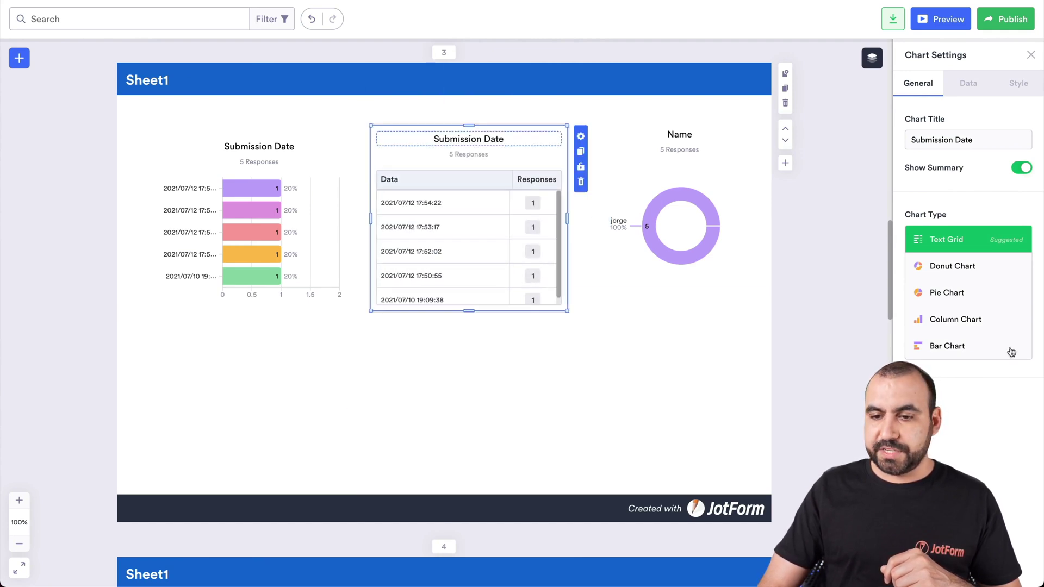
{"action": "left_click", "coordinate": [969, 325]}
Add an Email pie chart below the bar chart and make its box taller
{"action": "left_click", "coordinate": [26, 59]}
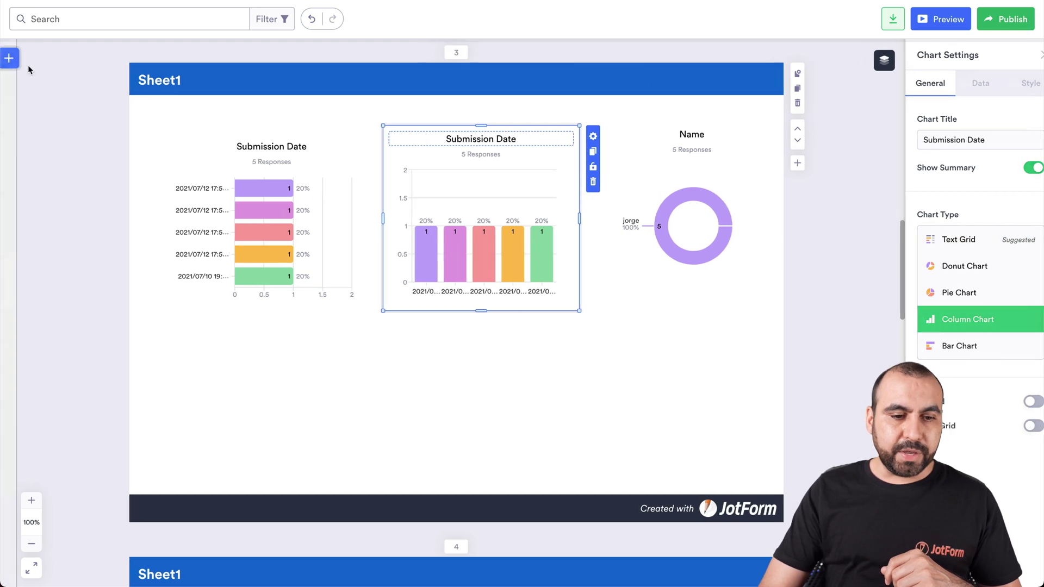
{"action": "left_click", "coordinate": [69, 421]}
{"action": "left_click_drag", "start_coordinate": [370, 98], "coordinate": [343, 401]}
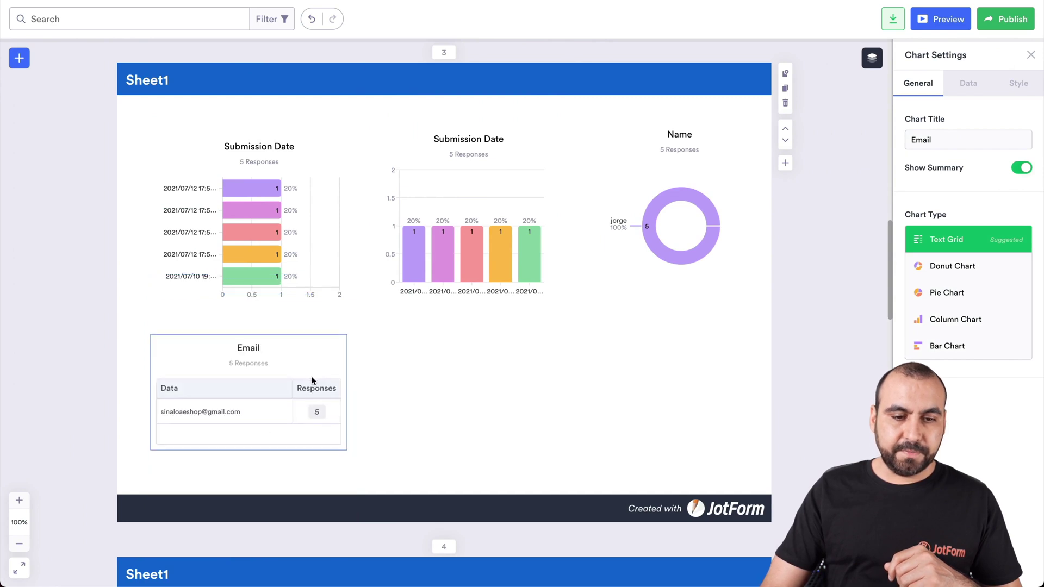
{"action": "left_click", "coordinate": [966, 303]}
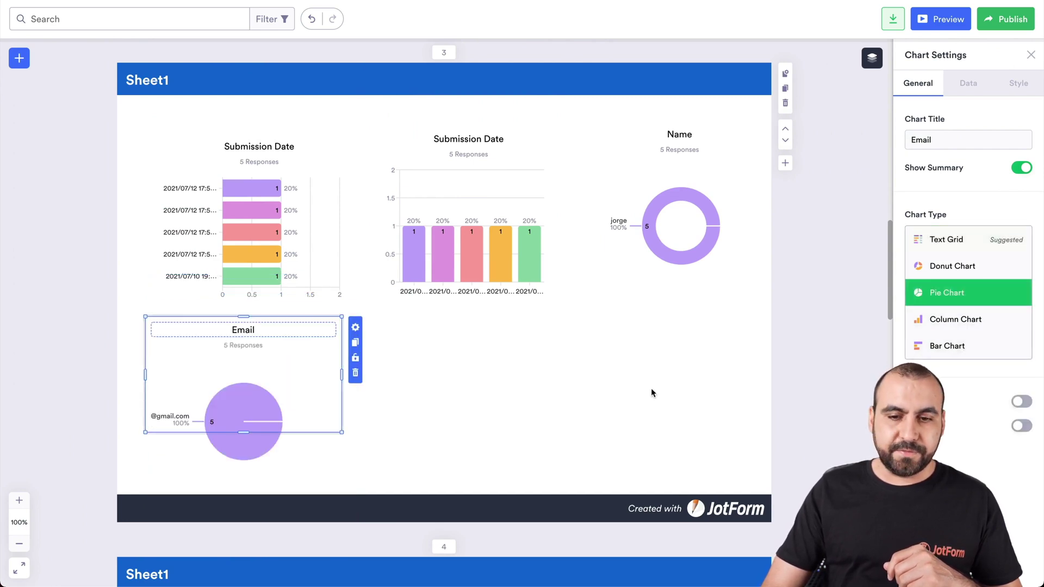
{"action": "left_click_drag", "start_coordinate": [339, 431], "coordinate": [339, 471]}
{"action": "left_click", "coordinate": [539, 432]}
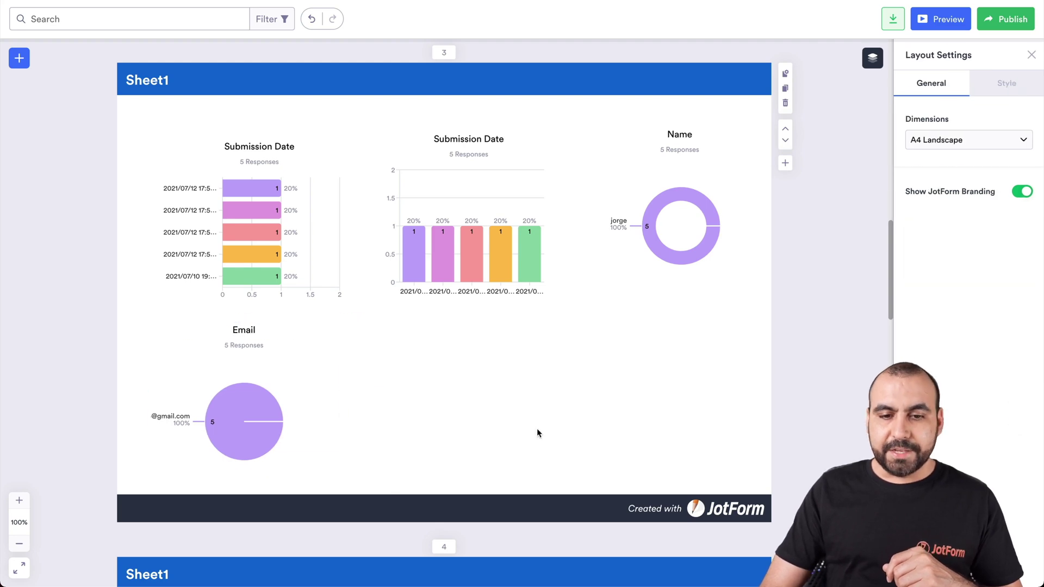
Open the Submission Date bar chart's settings and review its Data and Style options
{"action": "scroll", "coordinate": [730, 384], "scroll_direction": "down", "scroll_amount": 9}
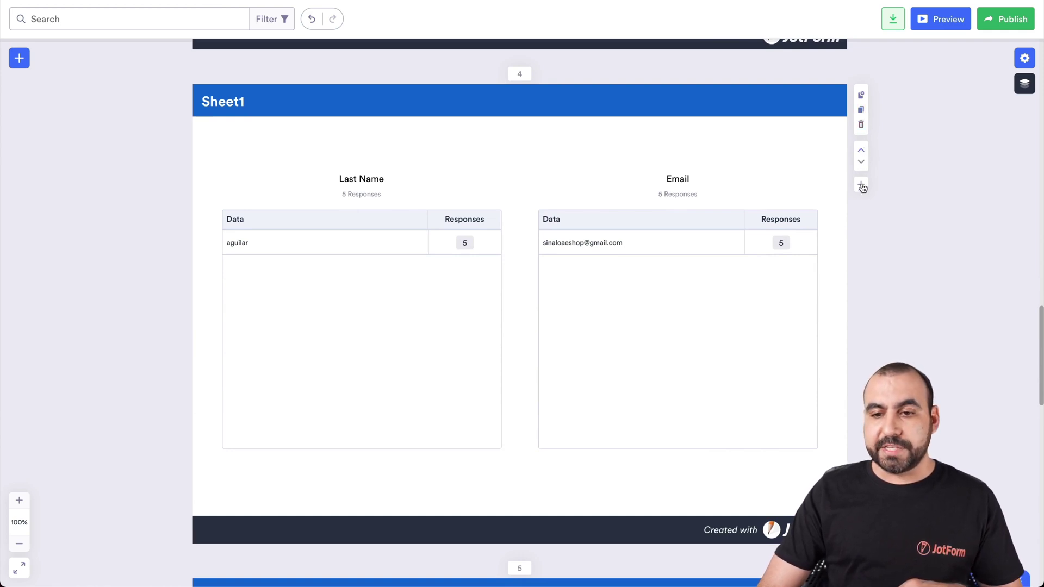
{"action": "scroll", "coordinate": [786, 256], "scroll_direction": "up", "scroll_amount": 10}
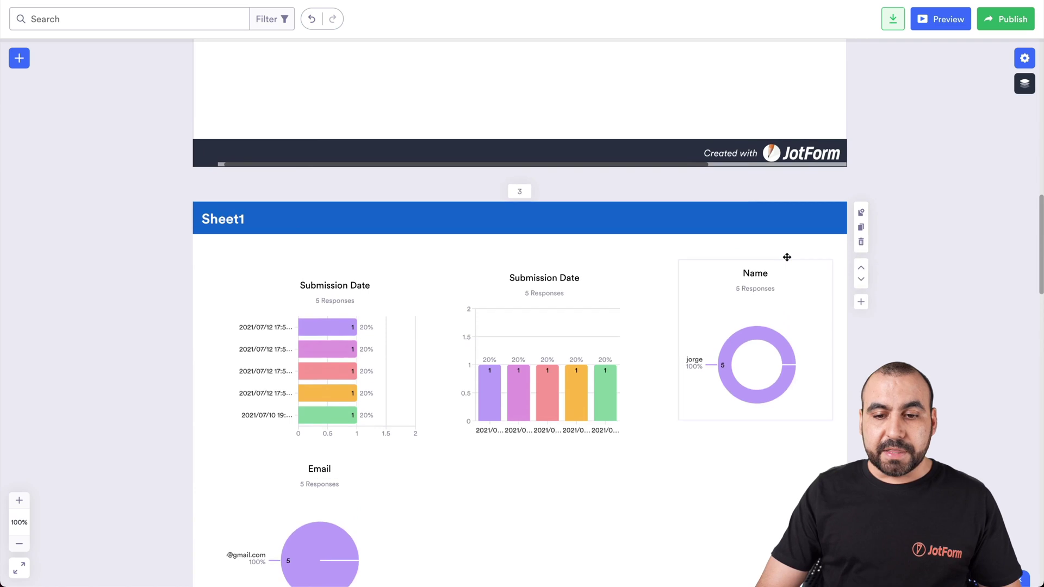
{"action": "left_click", "coordinate": [353, 332]}
{"action": "left_click", "coordinate": [450, 293]}
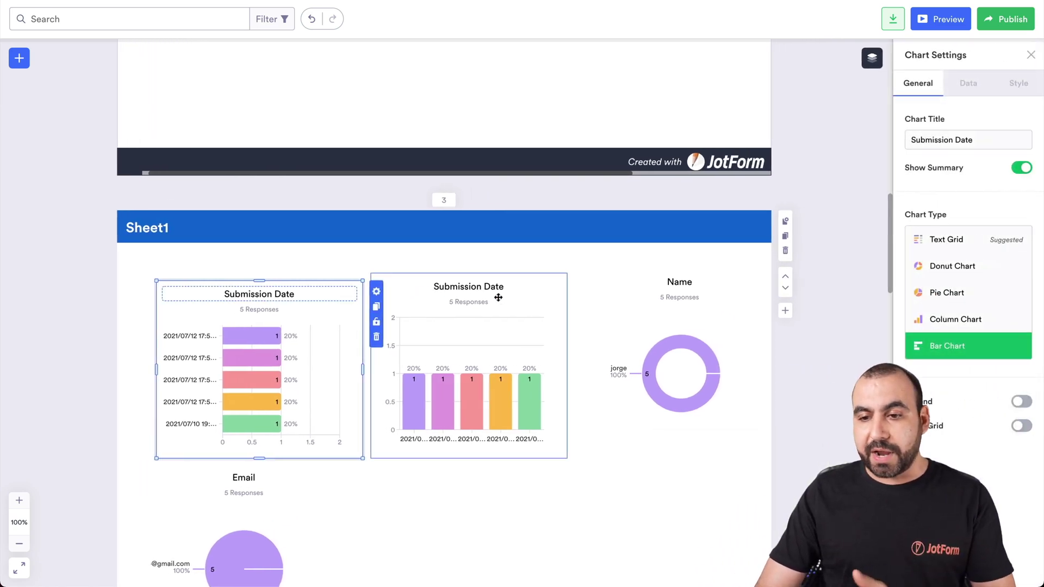
{"action": "left_click", "coordinate": [969, 82]}
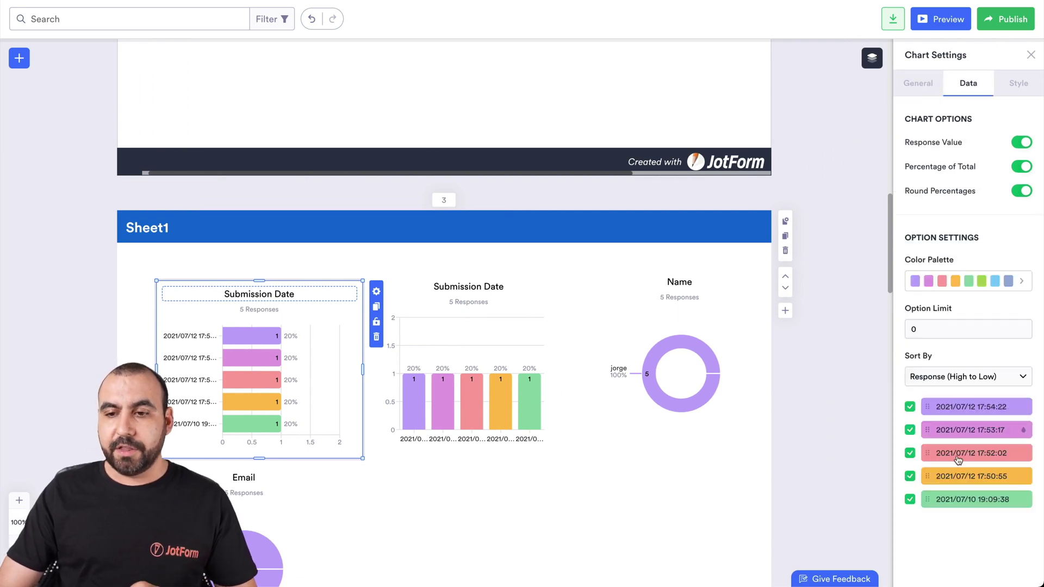
{"action": "left_click", "coordinate": [1018, 84]}
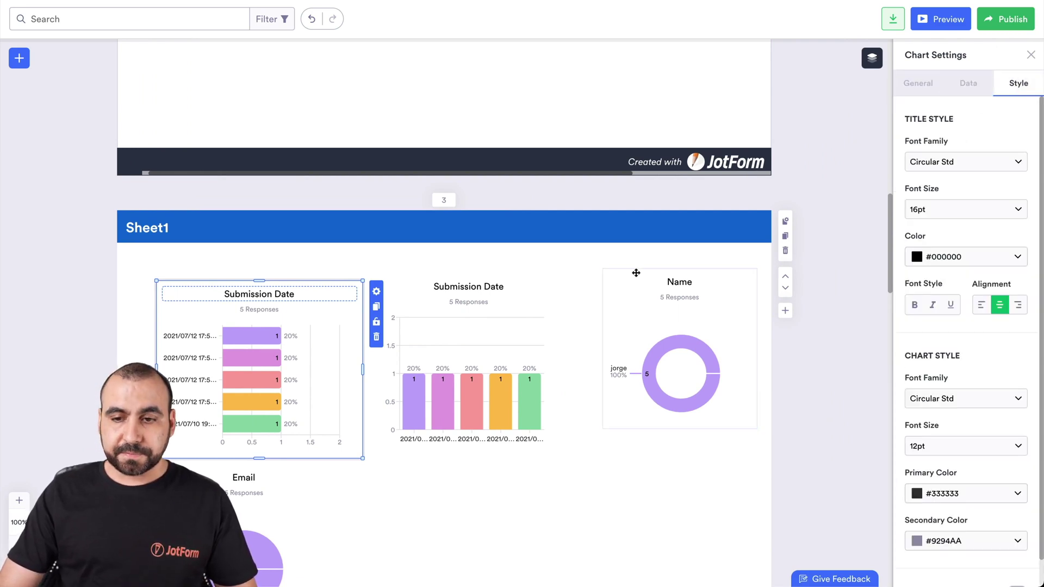
{"action": "scroll", "coordinate": [680, 261], "scroll_direction": "up", "scroll_amount": 5}
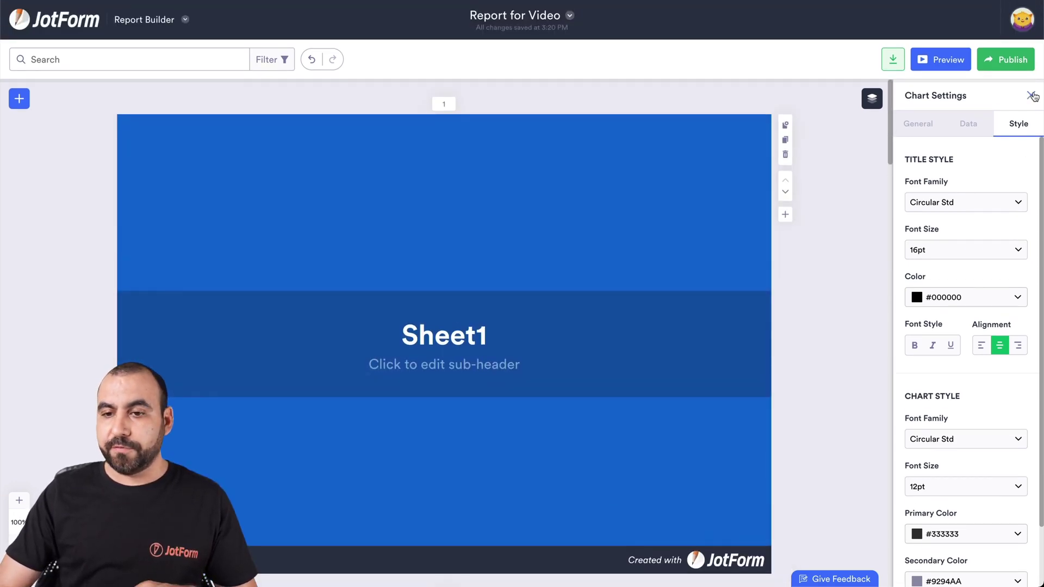
Close chart settings and browse the colour palettes under Layout Settings > Style
{"action": "left_click", "coordinate": [1031, 96]}
{"action": "left_click", "coordinate": [1024, 99]}
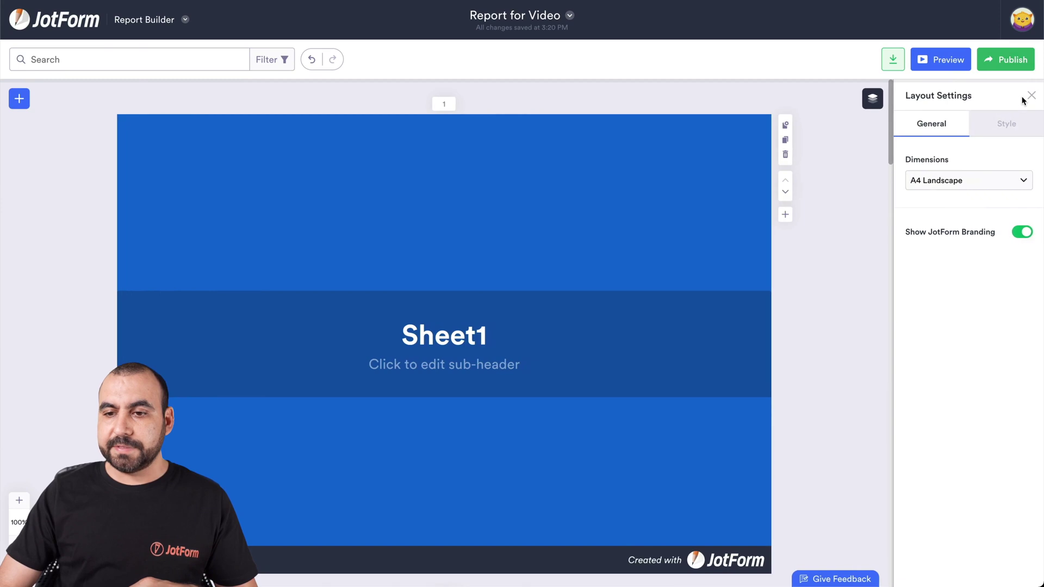
{"action": "left_click", "coordinate": [1000, 126]}
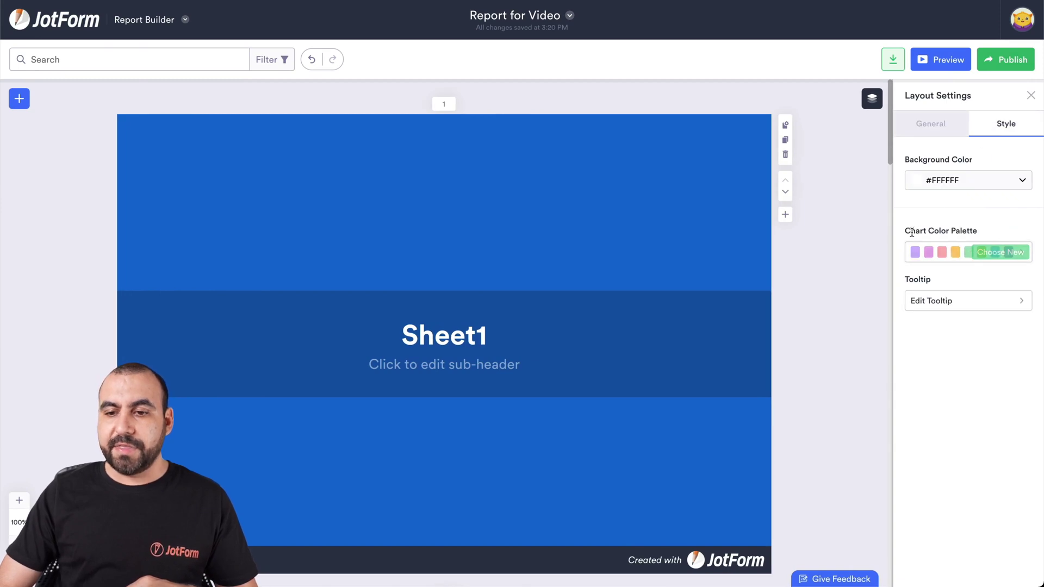
{"action": "left_click", "coordinate": [1010, 255]}
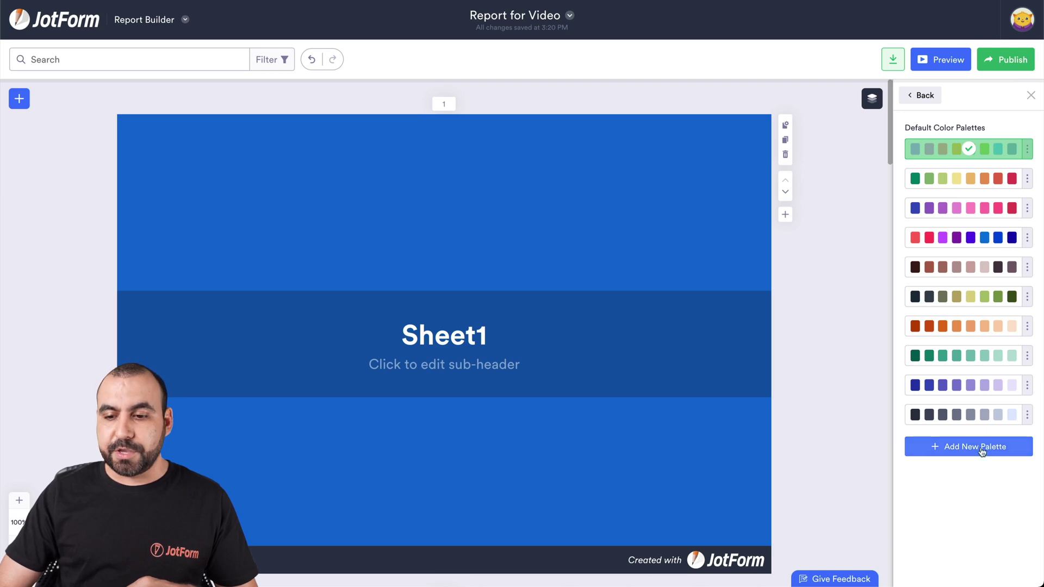
{"action": "left_click", "coordinate": [1030, 96]}
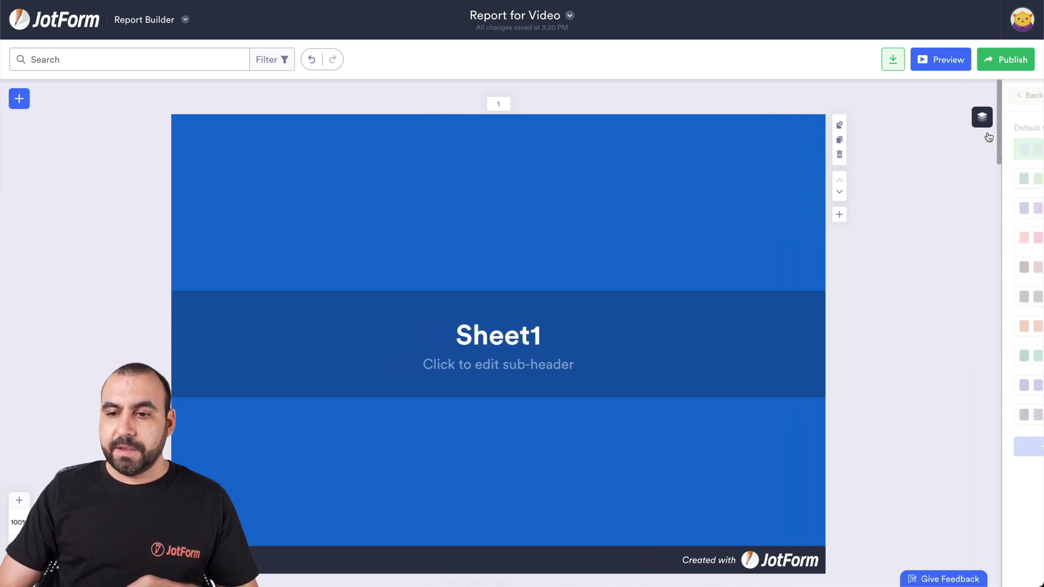
View the slides overview, close it, and scroll down to the imported data slide
{"action": "left_click", "coordinate": [1025, 124]}
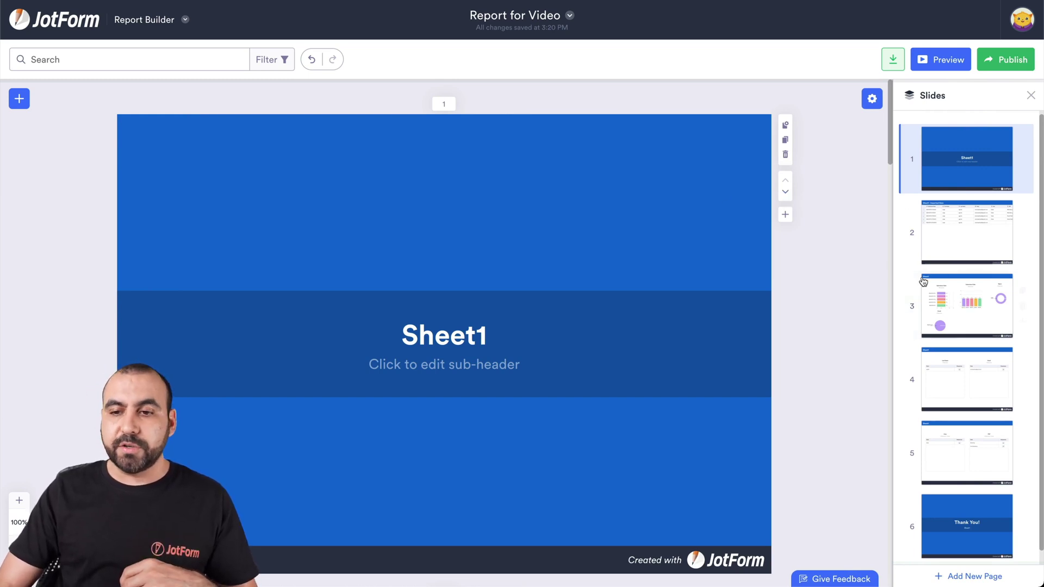
{"action": "left_click", "coordinate": [1032, 96]}
{"action": "scroll", "coordinate": [769, 374], "scroll_direction": "down", "scroll_amount": 5}
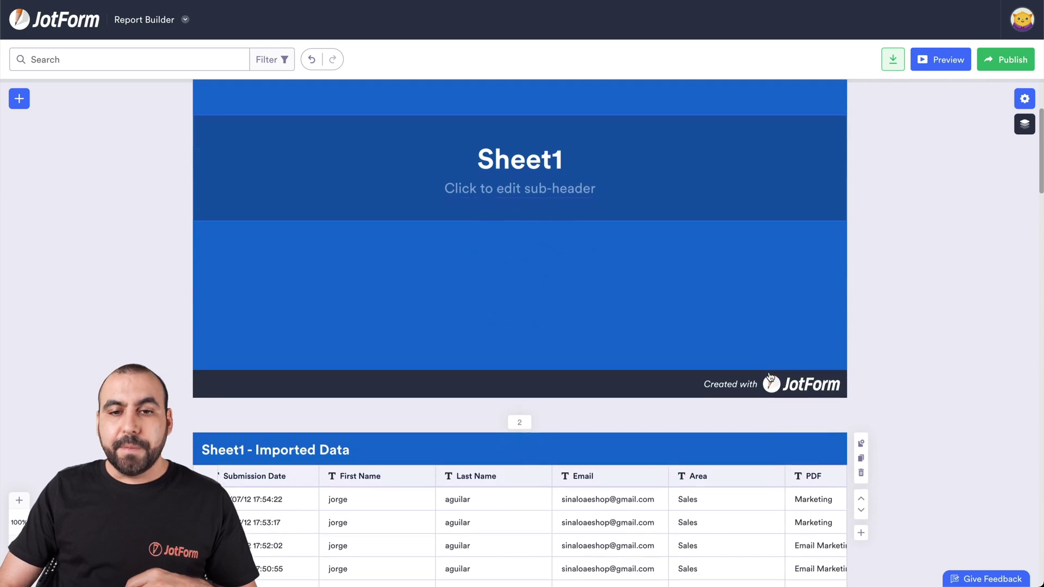